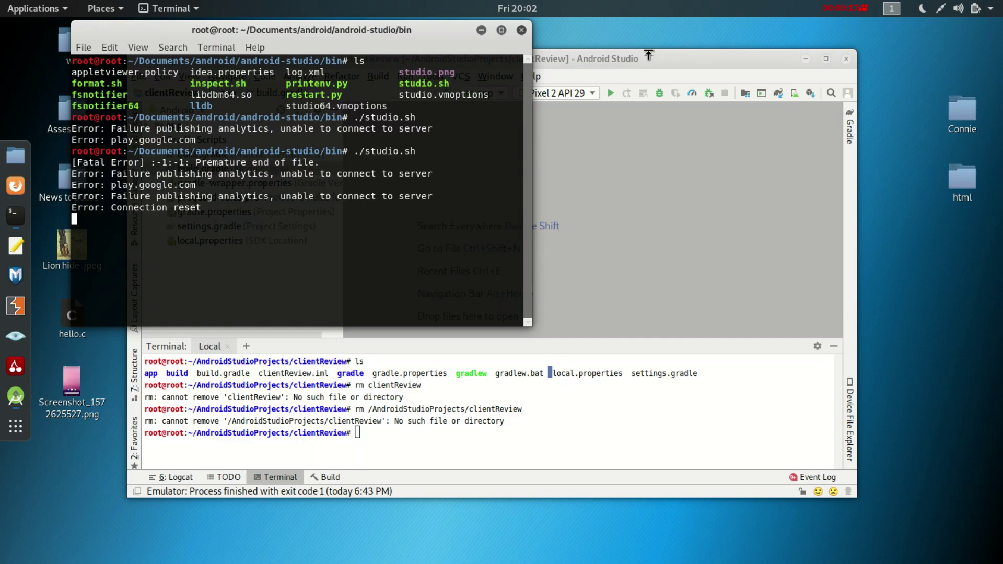
Drag the Android Studio window down and to the right to uncover the terminal.
{"action": "left_click", "coordinate": [562, 58]}
{"action": "left_click_drag", "start_coordinate": [561, 58], "coordinate": [660, 333]}
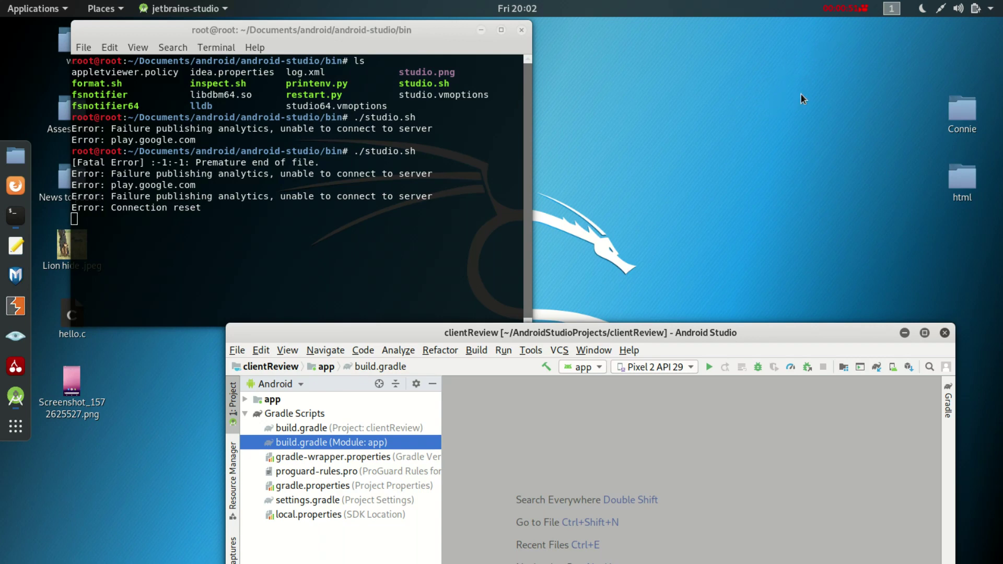
Launch Settings from the system menu and go to the Background panel.
{"action": "left_click", "coordinate": [997, 8]}
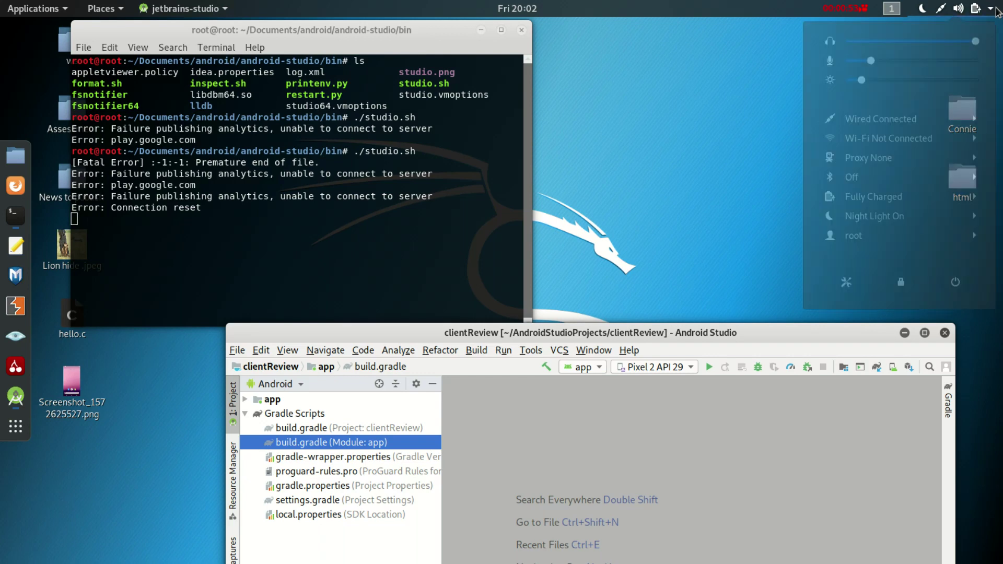
{"action": "left_click", "coordinate": [848, 283]}
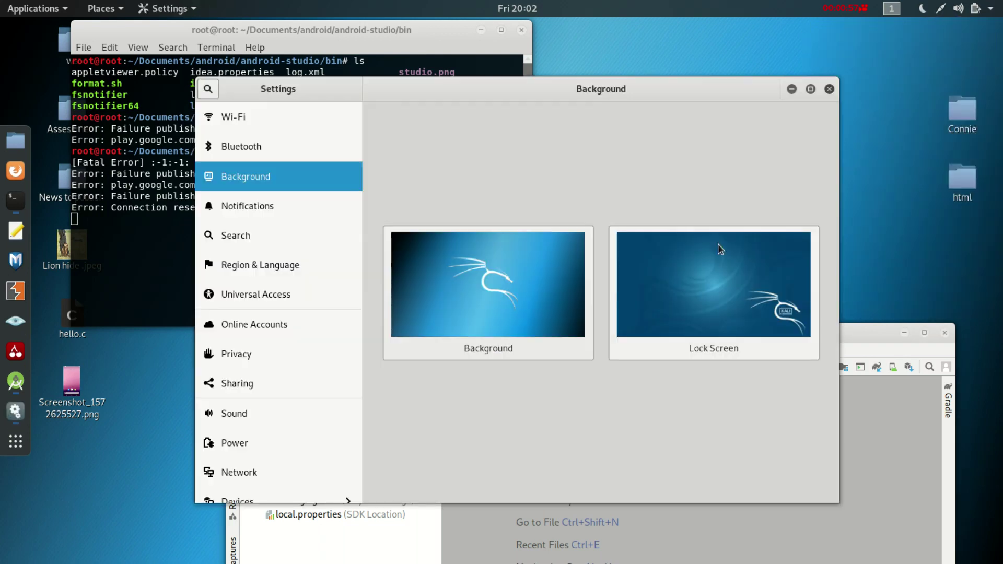
{"action": "left_click", "coordinate": [233, 146]}
{"action": "left_click", "coordinate": [235, 117]}
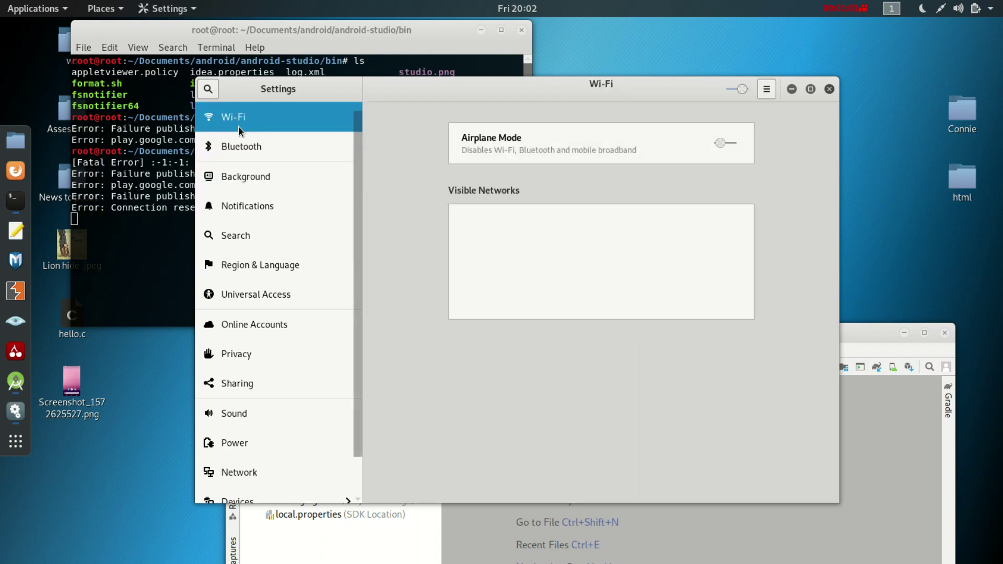
{"action": "left_click", "coordinate": [245, 176]}
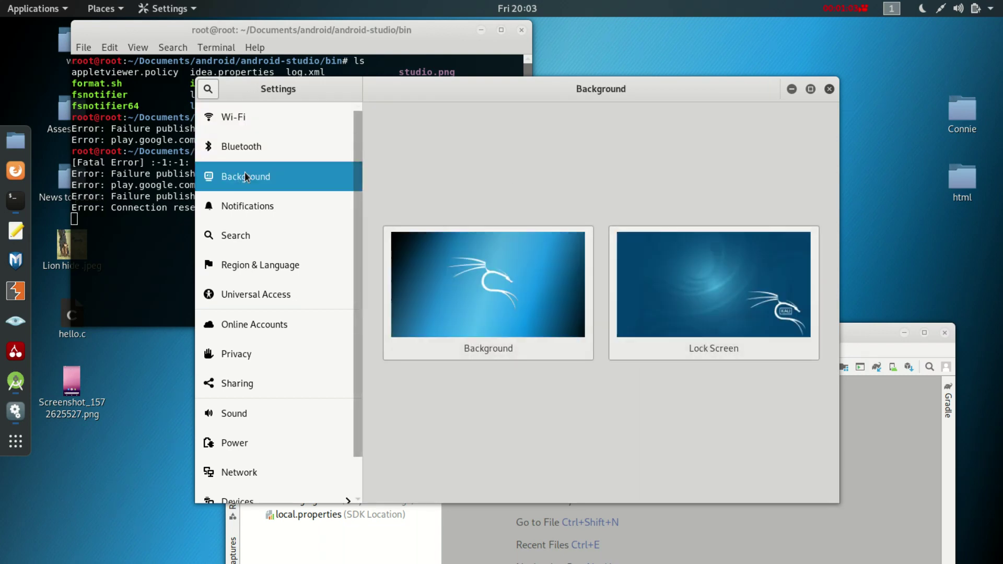
{"action": "left_click", "coordinate": [256, 213]}
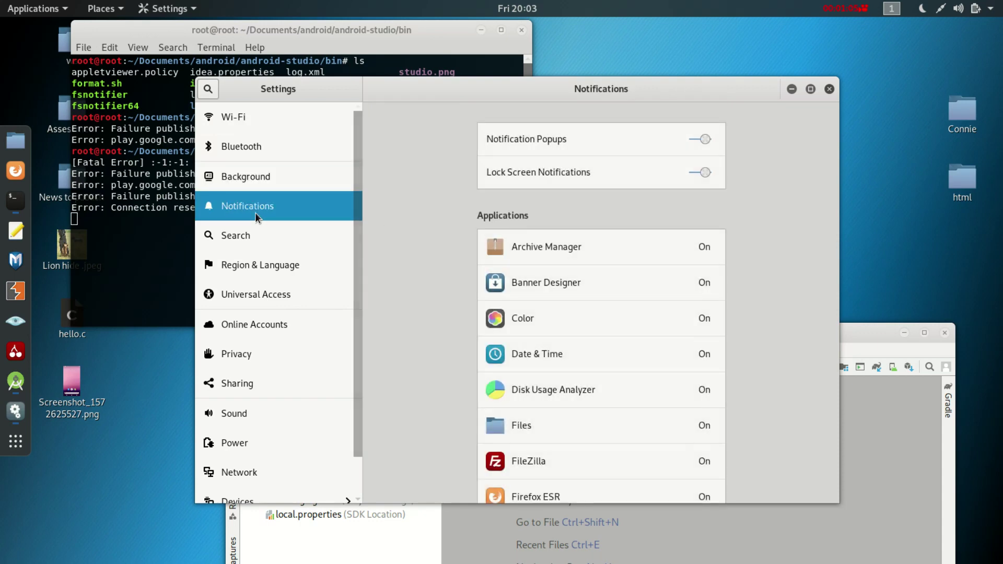
{"action": "left_click", "coordinate": [258, 183]}
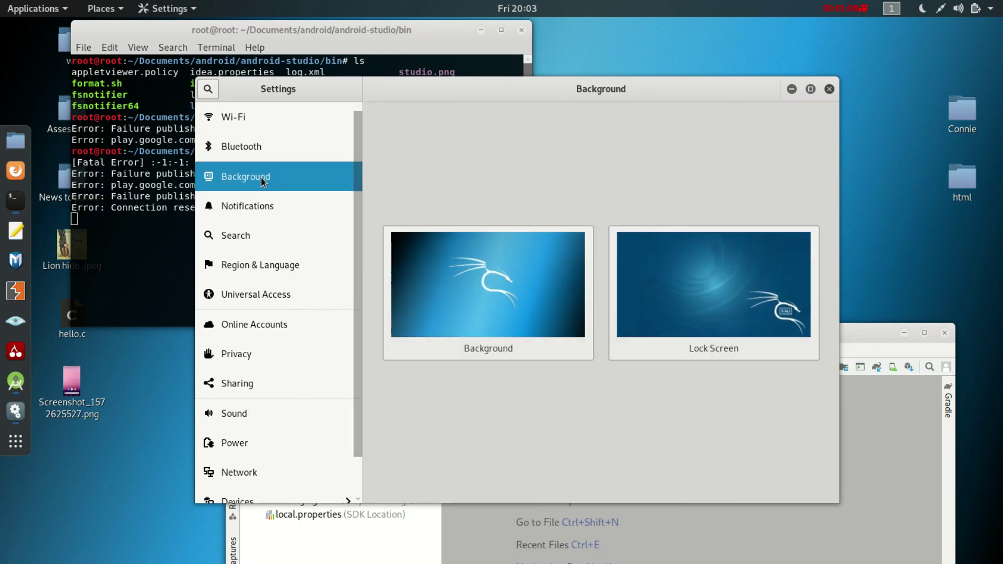
Open the desktop background chooser and switch to personal pictures instead of stock wallpapers.
{"action": "left_click", "coordinate": [539, 295]}
{"action": "scroll", "coordinate": [528, 304], "scroll_direction": "down", "scroll_amount": 10}
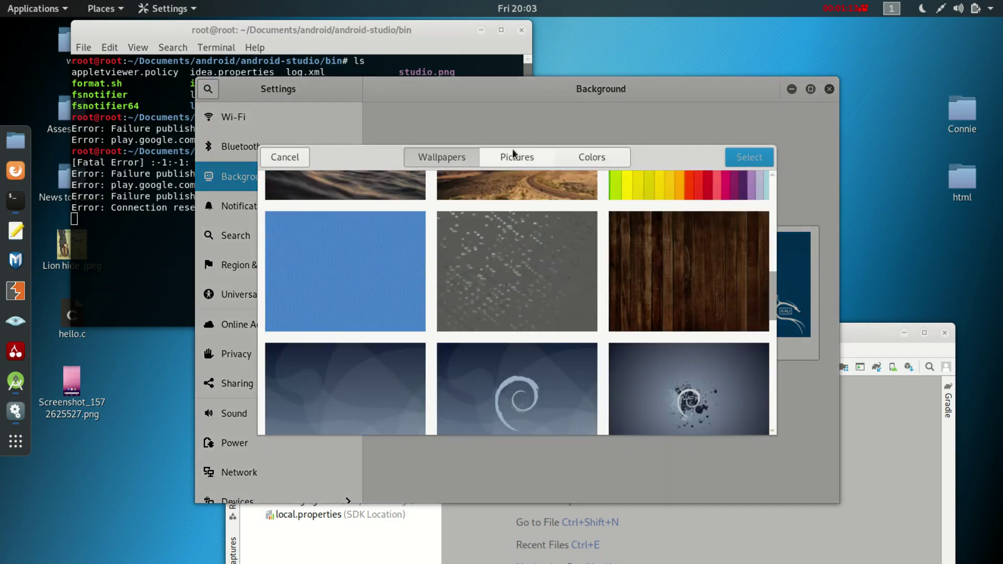
{"action": "left_click", "coordinate": [512, 156]}
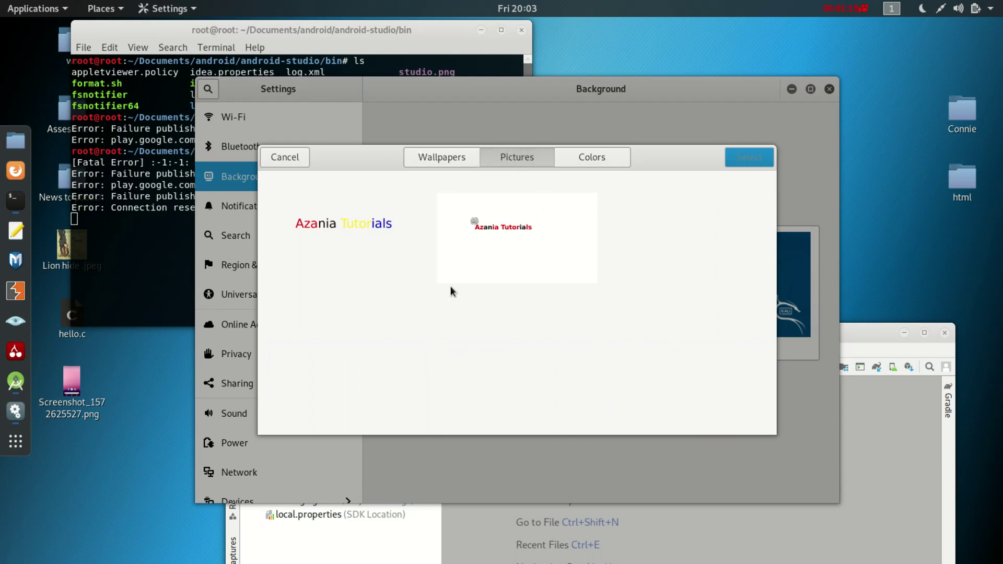
Apply the first Azania Tutorials picture as the background, then close Settings and the terminal.
{"action": "left_click", "coordinate": [404, 238]}
{"action": "left_click", "coordinate": [737, 160]}
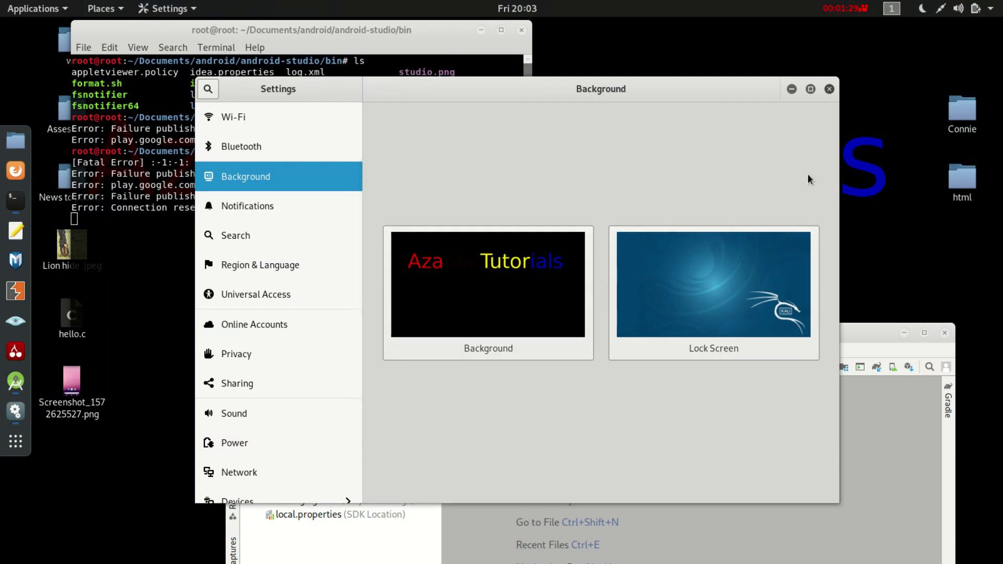
{"action": "left_click", "coordinate": [829, 89]}
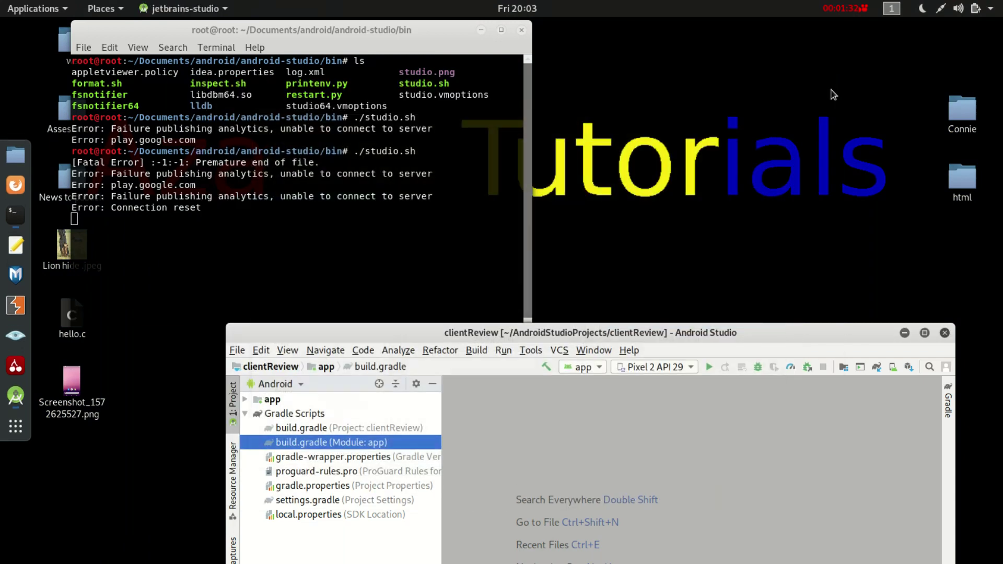
{"action": "left_click", "coordinate": [529, 36]}
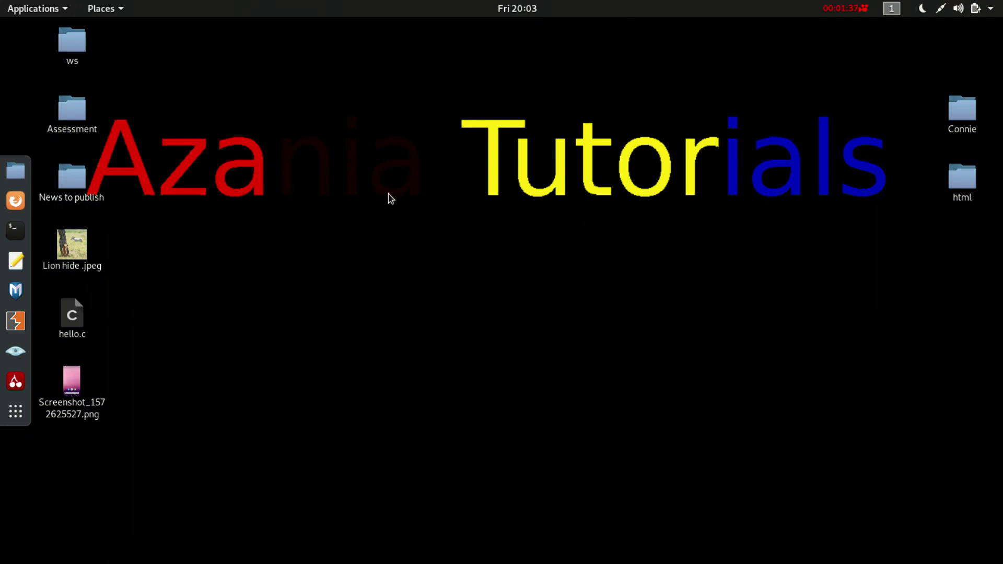
Reopen GNOME Settings from the top-right system menu.
{"action": "left_click", "coordinate": [991, 8]}
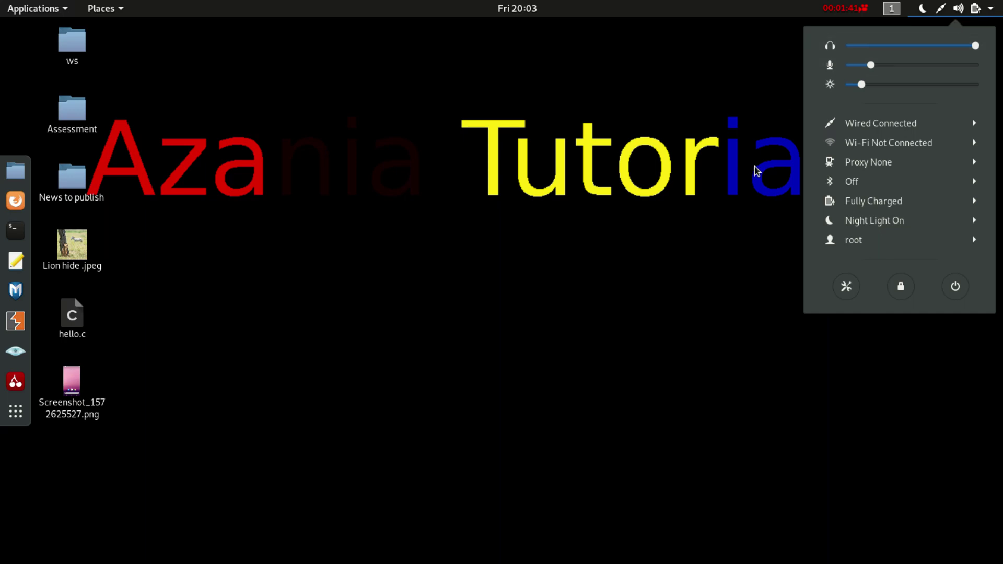
{"action": "left_click", "coordinate": [842, 288]}
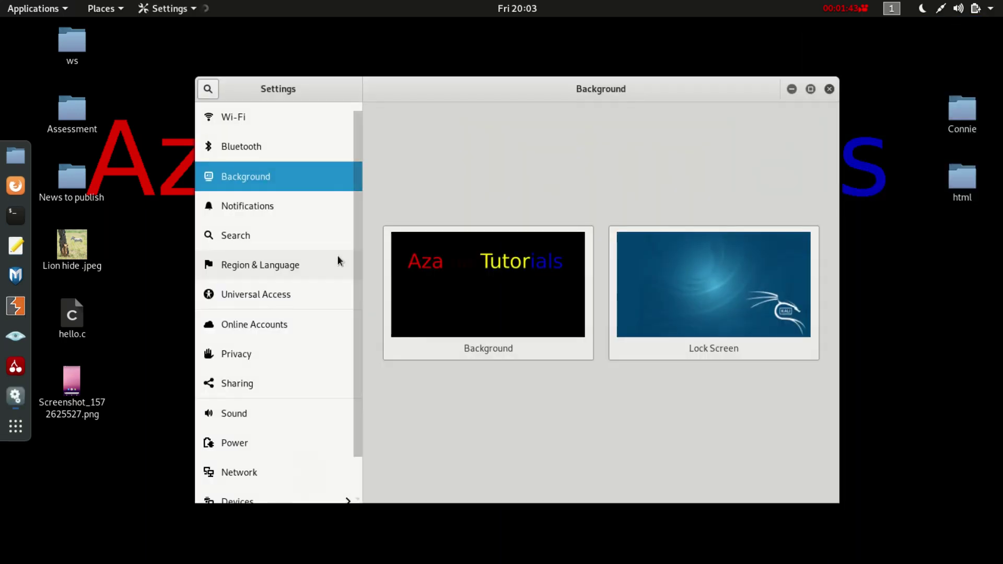
Pick the blue Kali dragon image from the stock Wallpapers grid and apply it as background.
{"action": "left_click", "coordinate": [526, 267]}
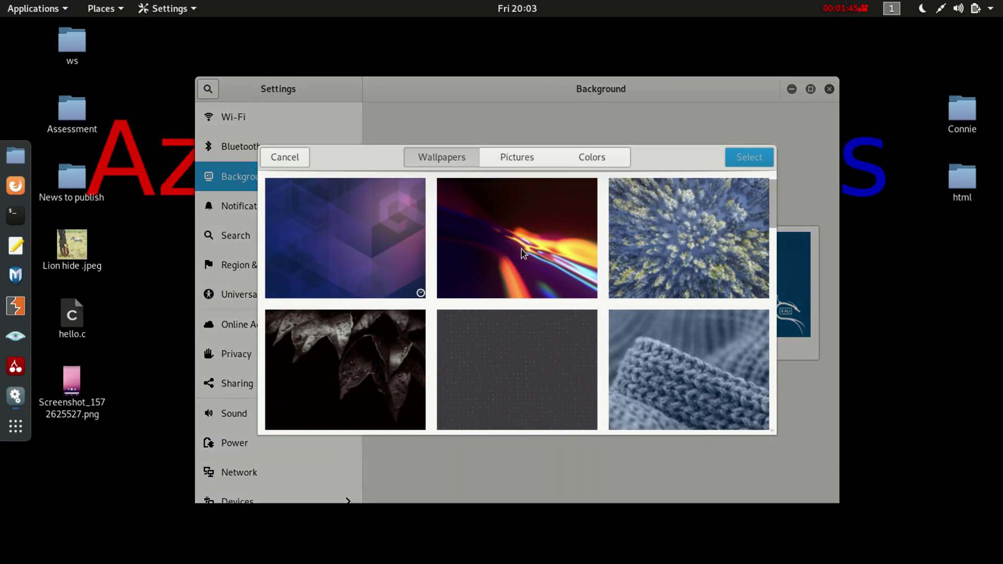
{"action": "scroll", "coordinate": [524, 253], "scroll_direction": "down", "scroll_amount": 10}
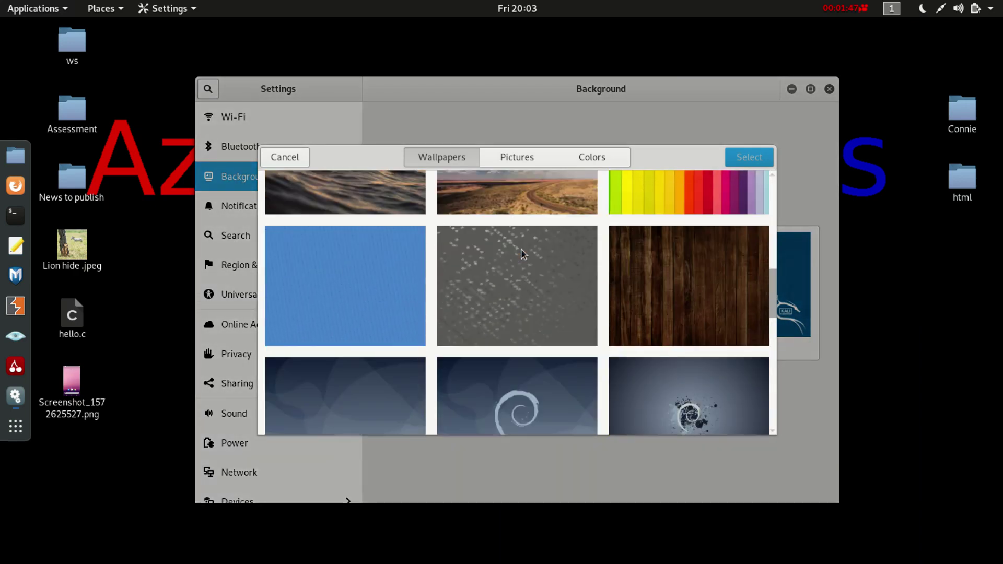
{"action": "scroll", "coordinate": [522, 250], "scroll_direction": "up", "scroll_amount": 2}
{"action": "scroll", "coordinate": [521, 251], "scroll_direction": "down", "scroll_amount": 6}
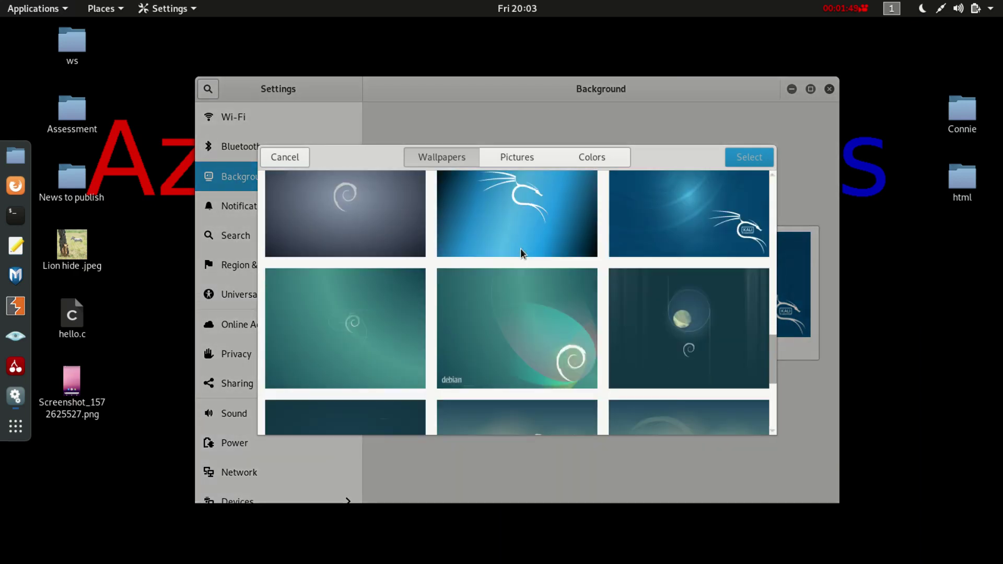
{"action": "left_click", "coordinate": [526, 206]}
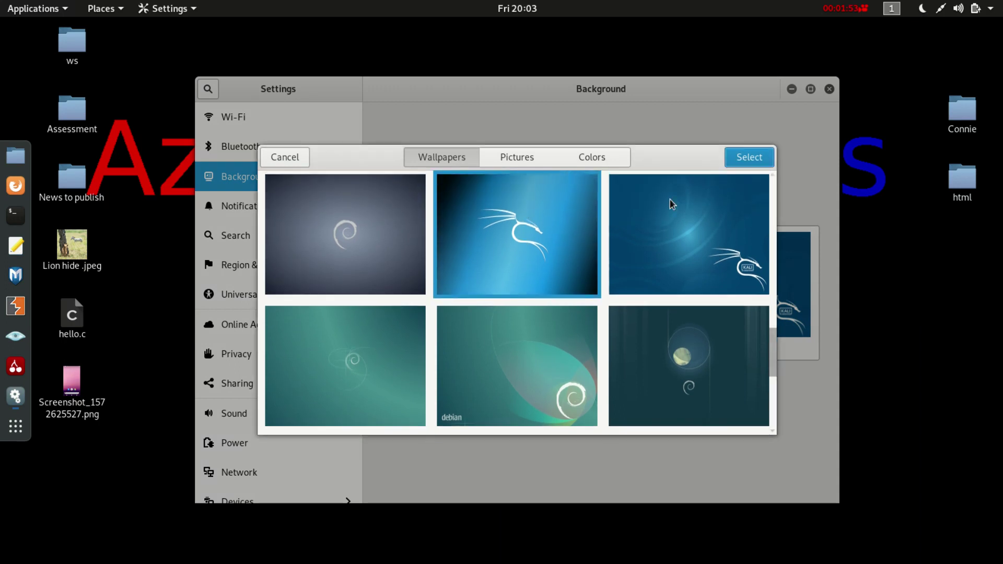
{"action": "left_click", "coordinate": [747, 155]}
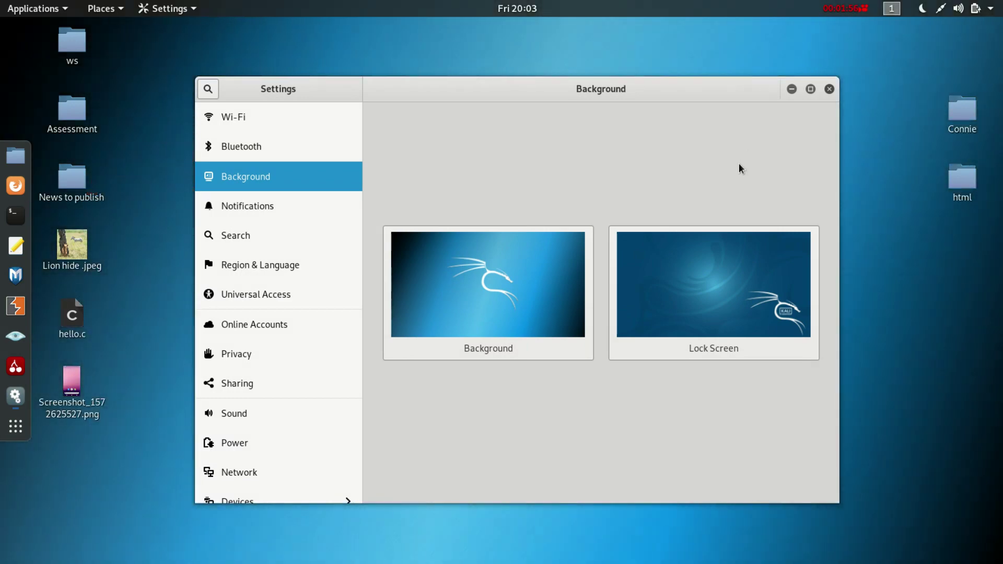
{"action": "left_click_drag", "start_coordinate": [769, 96], "coordinate": [712, 5]}
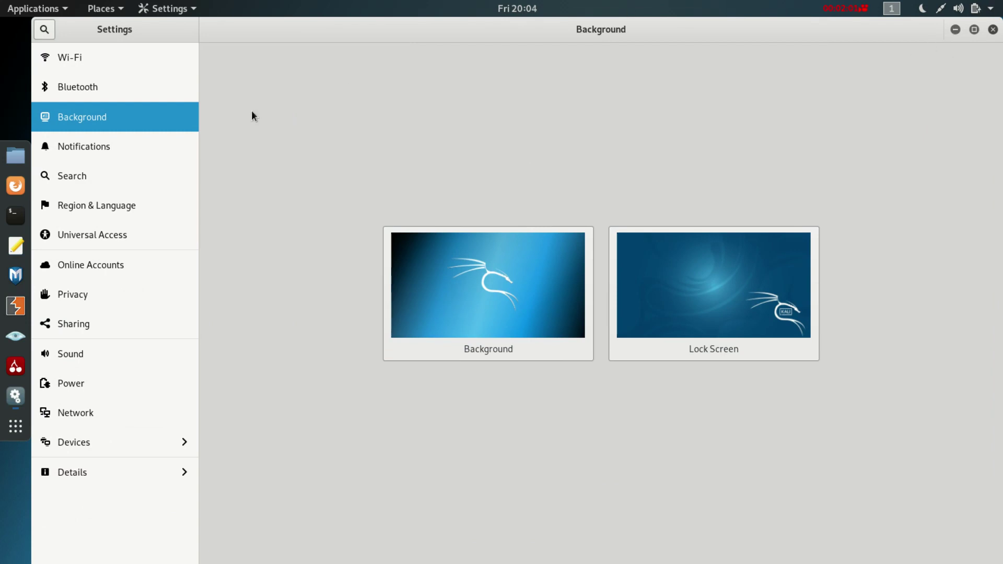
{"action": "left_click", "coordinate": [993, 29]}
{"action": "left_click", "coordinate": [15, 412]}
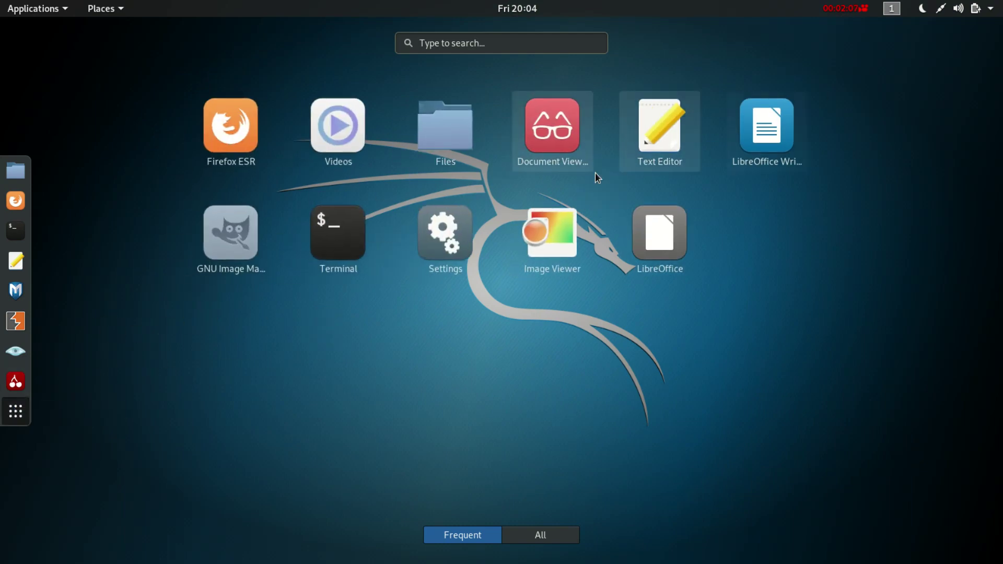
{"action": "left_click", "coordinate": [443, 209]}
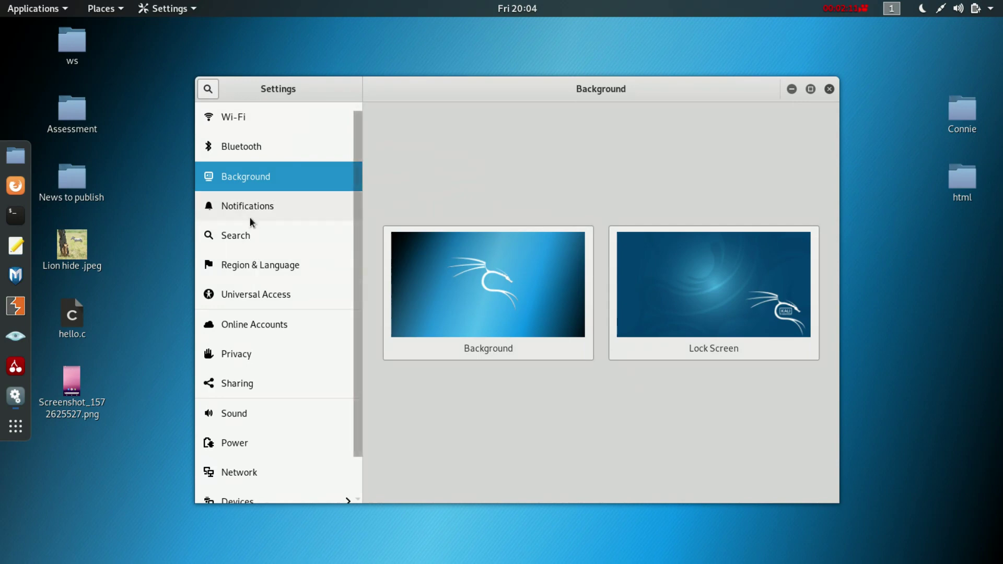
{"action": "left_click", "coordinate": [249, 216]}
Set the desktop background to the orange-and-purple light-streak stock wallpaper.
{"action": "left_click", "coordinate": [254, 174]}
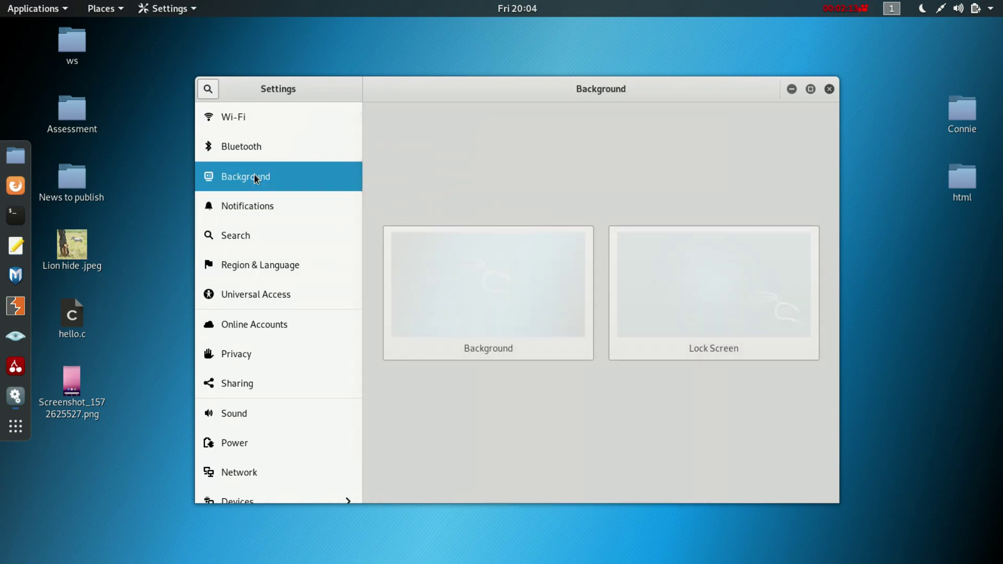
{"action": "left_click", "coordinate": [488, 274]}
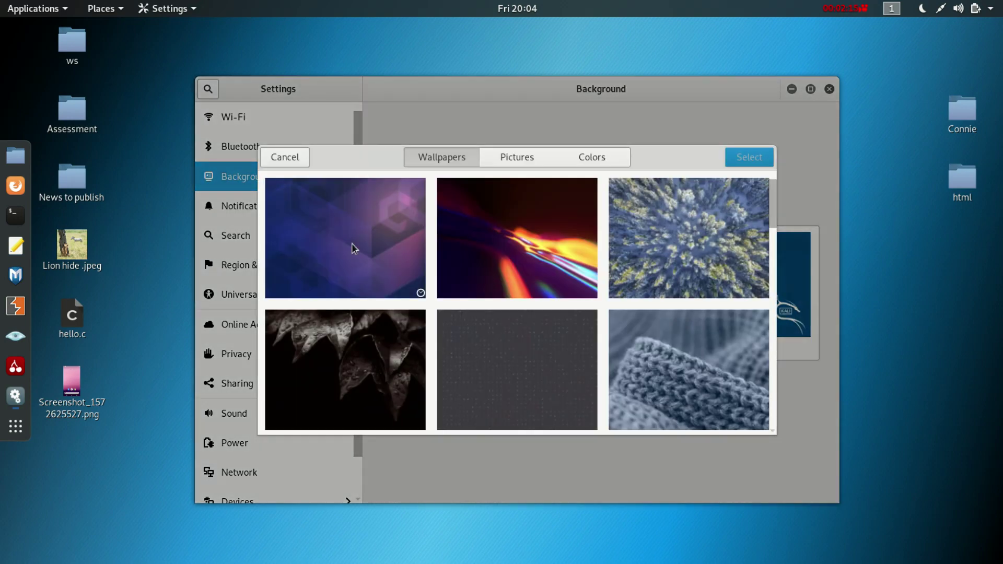
{"action": "double_click", "coordinate": [525, 252]}
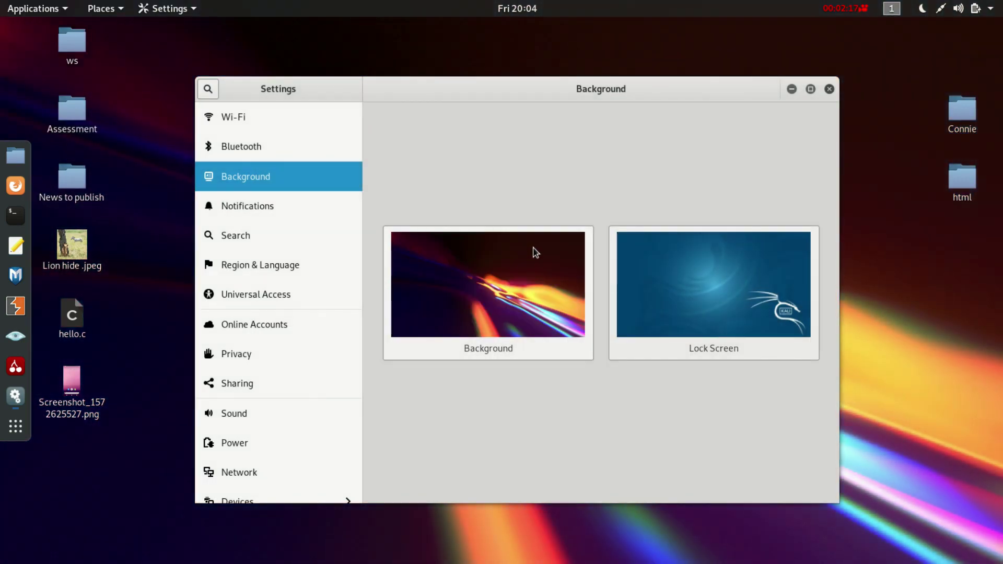
Cancel the lock screen wallpaper chooser without changes and close Settings.
{"action": "left_click", "coordinate": [666, 274]}
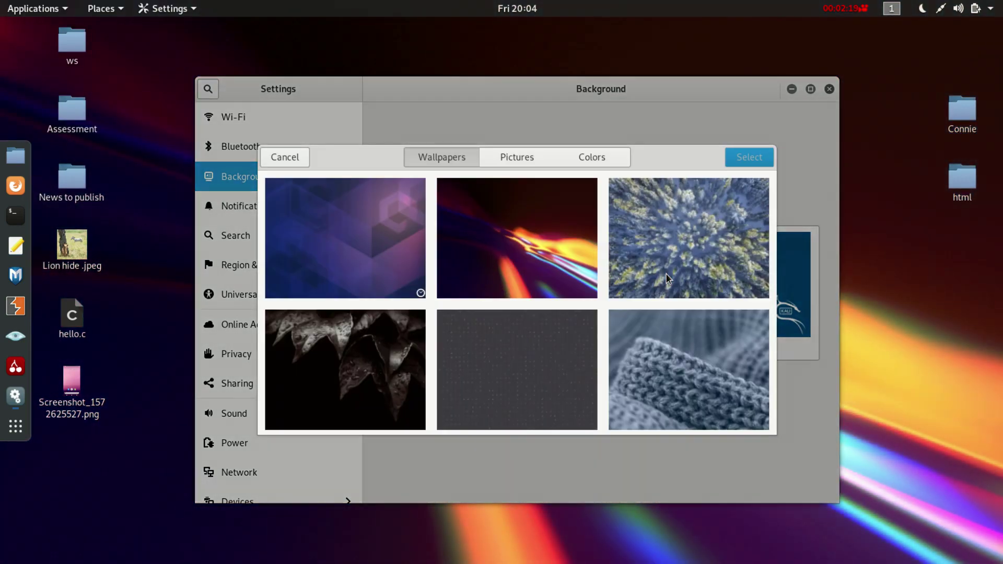
{"action": "left_click", "coordinate": [288, 157]}
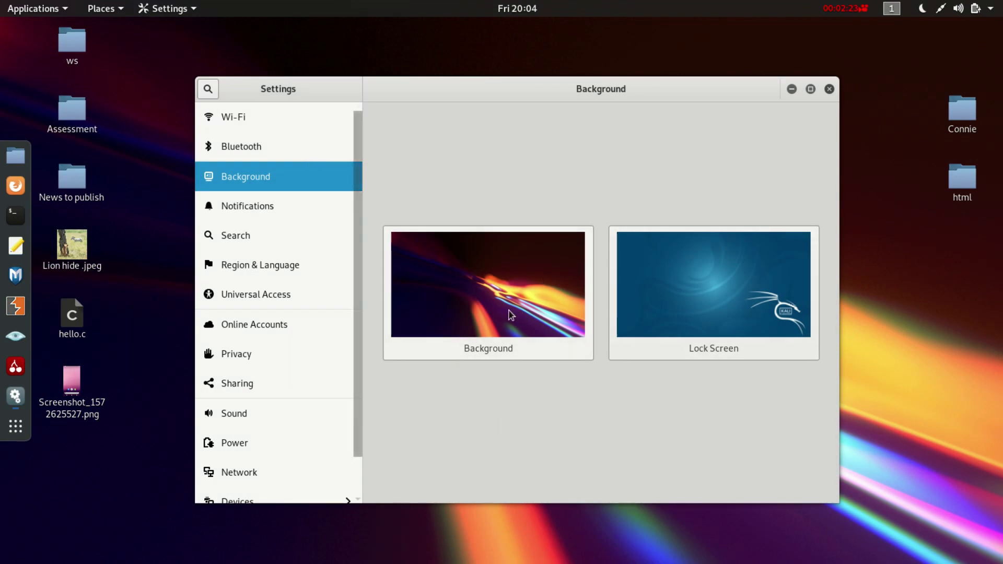
{"action": "left_click", "coordinate": [829, 89]}
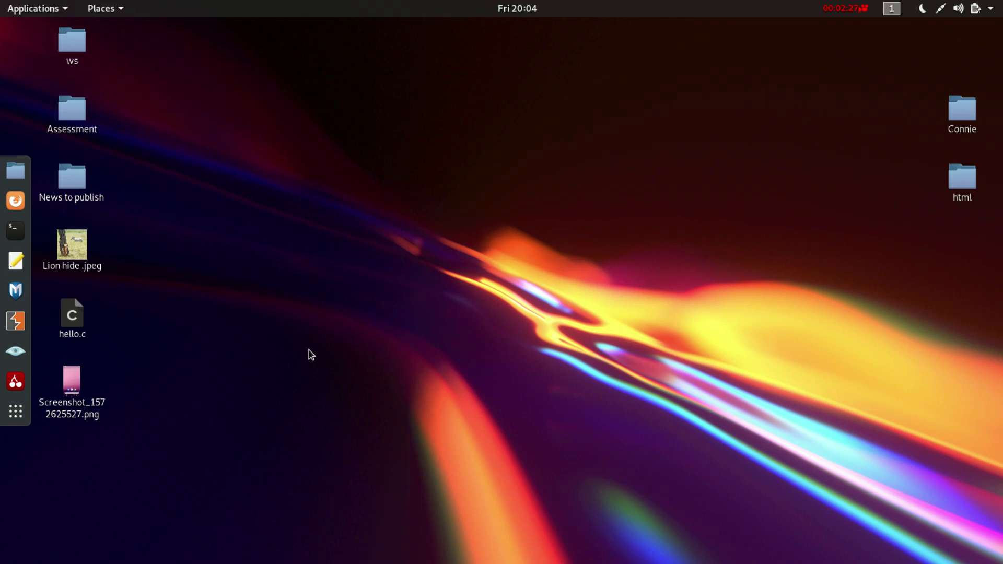
Search 'se' in the Activities overview and launch Settings from the results.
{"action": "key", "text": "super"}
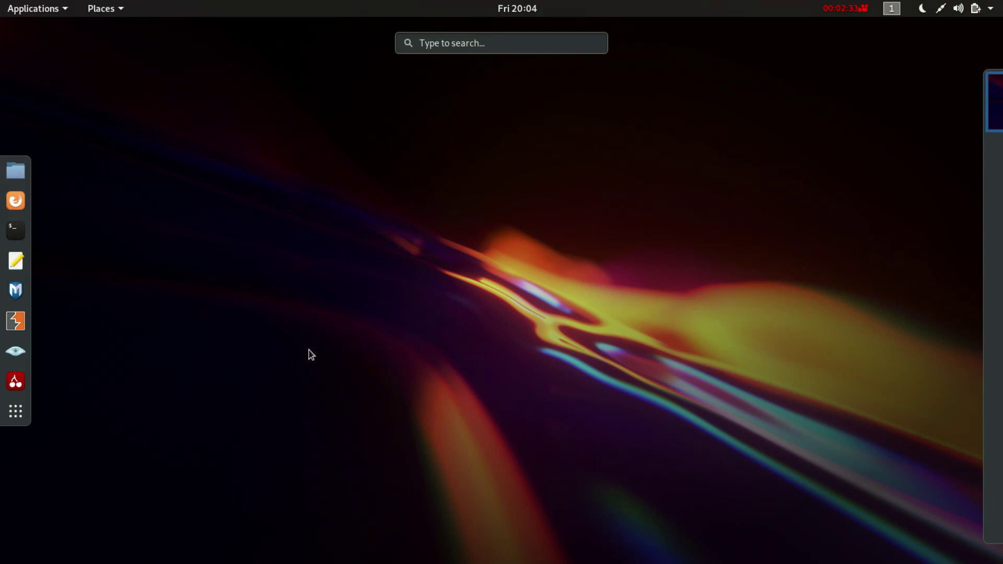
{"action": "left_click", "coordinate": [451, 42]}
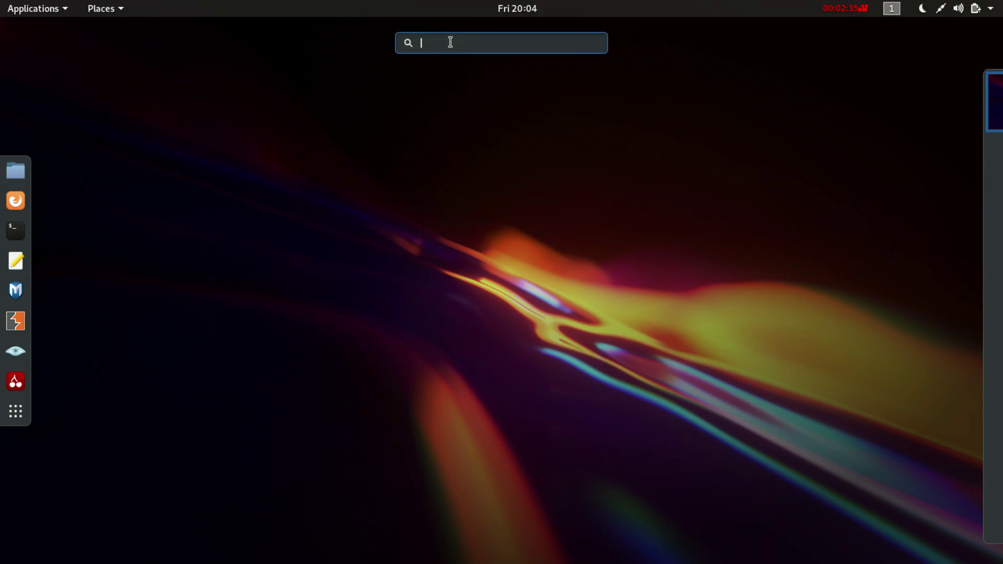
{"action": "type", "text": "se"}
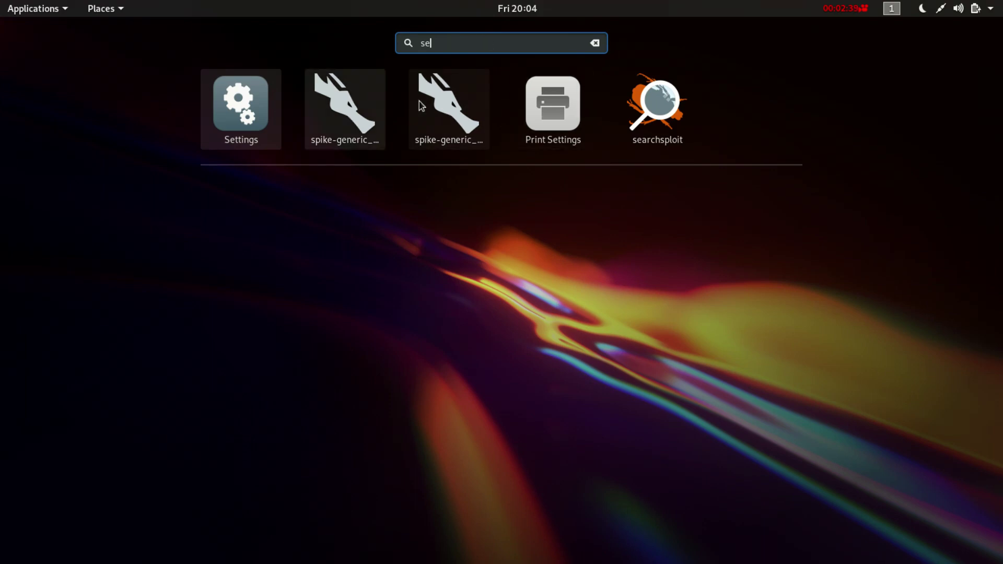
{"action": "left_click", "coordinate": [259, 104]}
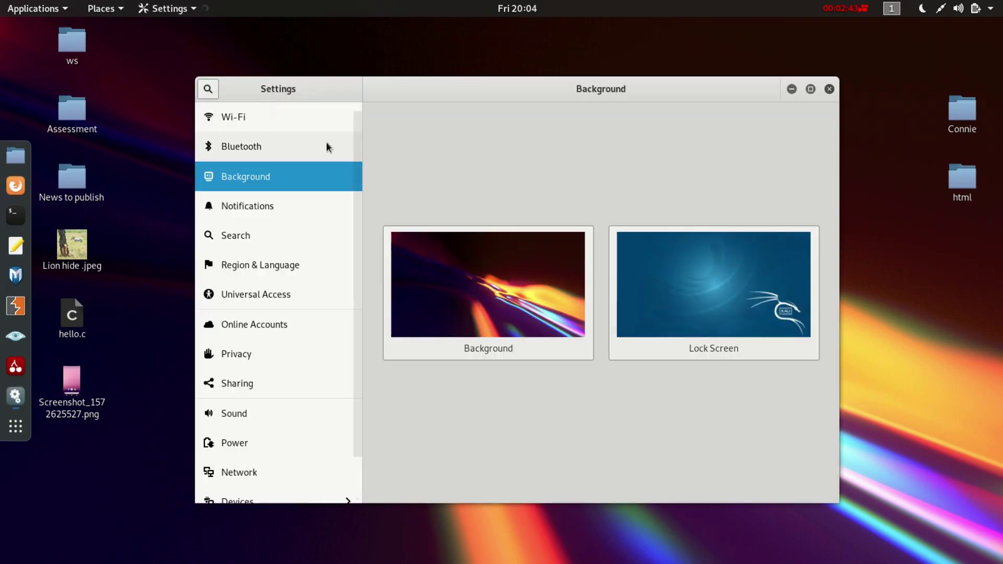
{"action": "left_click", "coordinate": [267, 235]}
Open the Background panel's desktop wallpaper chooser and scroll through the stock Wallpapers.
{"action": "left_click", "coordinate": [254, 294]}
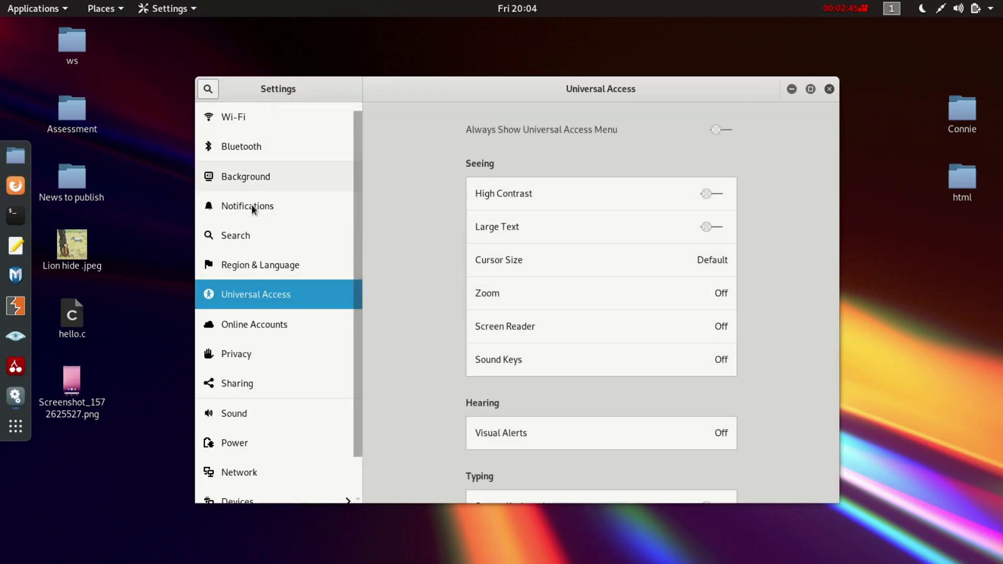
{"action": "left_click", "coordinate": [256, 177]}
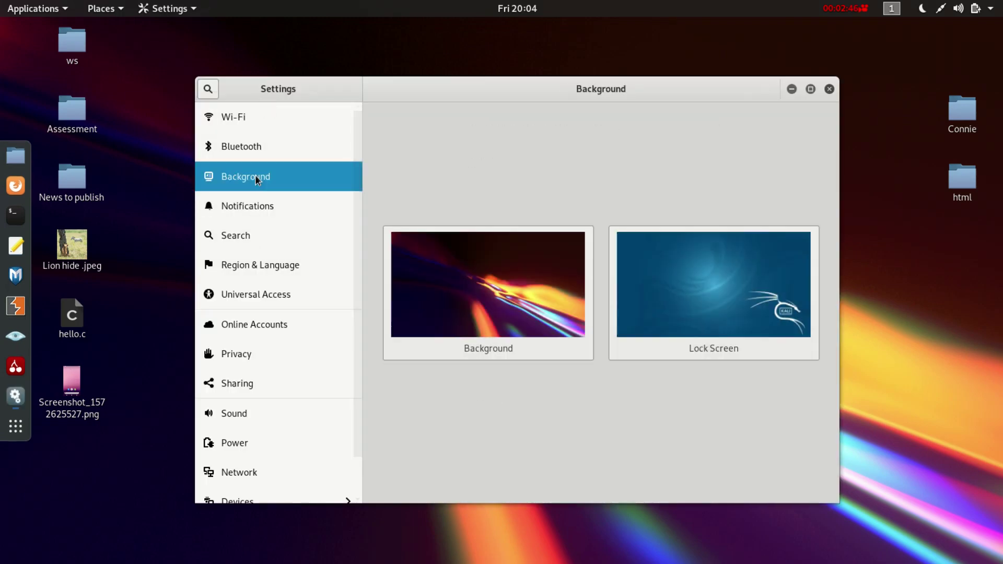
{"action": "left_click", "coordinate": [565, 311]}
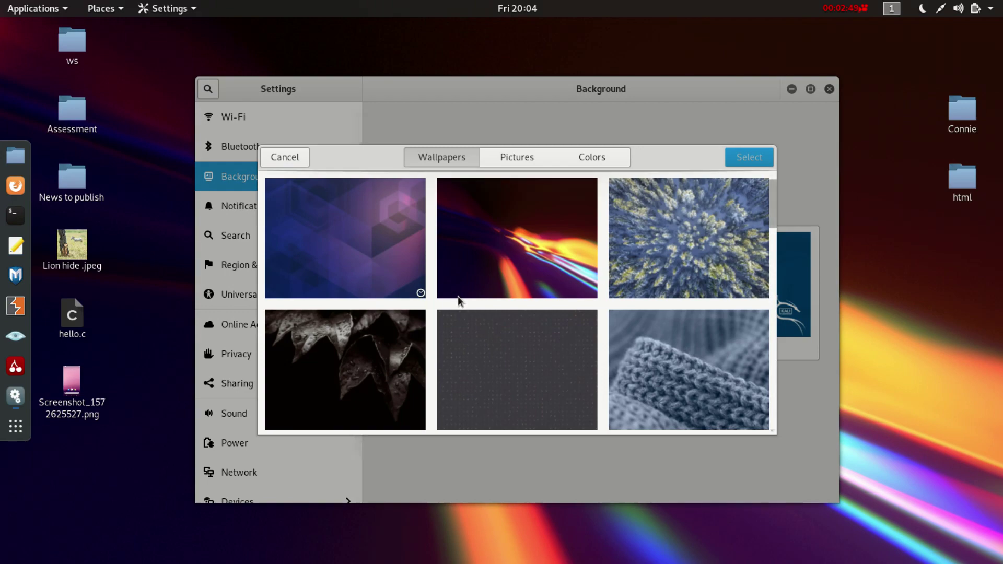
{"action": "scroll", "coordinate": [457, 301], "scroll_direction": "down", "scroll_amount": 3}
{"action": "scroll", "coordinate": [457, 301], "scroll_direction": "down", "scroll_amount": 15}
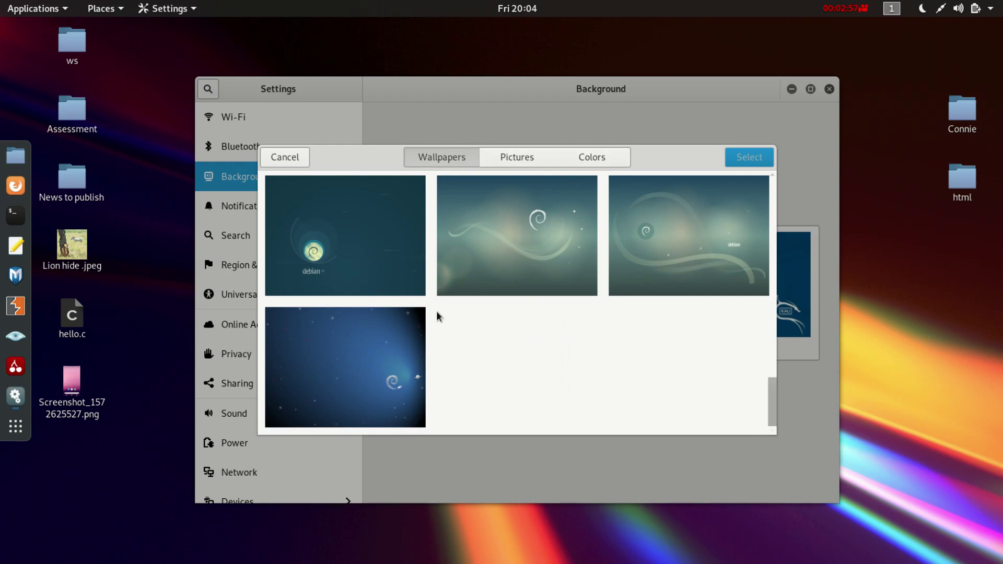
{"action": "scroll", "coordinate": [438, 314], "scroll_direction": "up", "scroll_amount": 5}
{"action": "scroll", "coordinate": [438, 314], "scroll_direction": "up", "scroll_amount": 5}
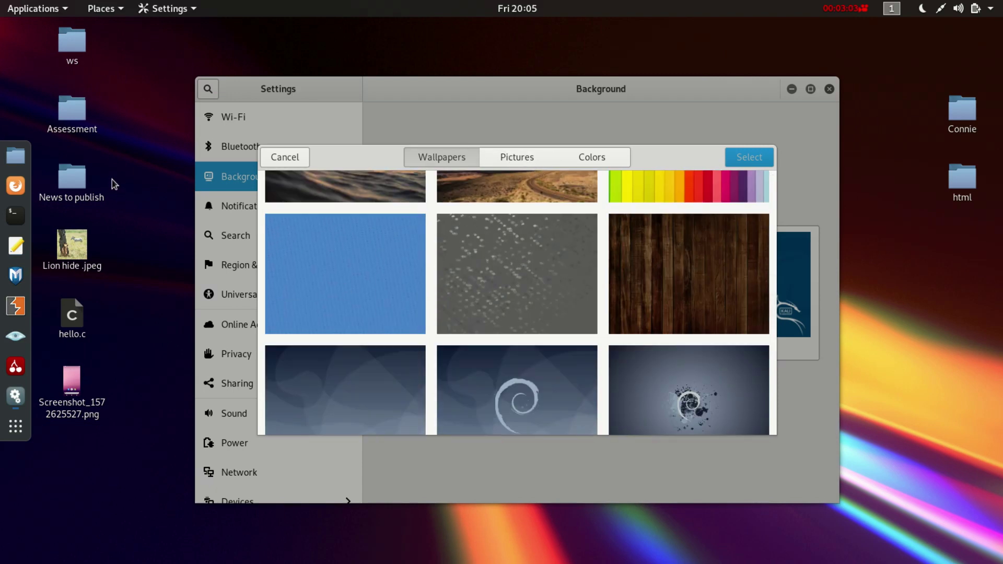
{"action": "double_click", "coordinate": [76, 48]}
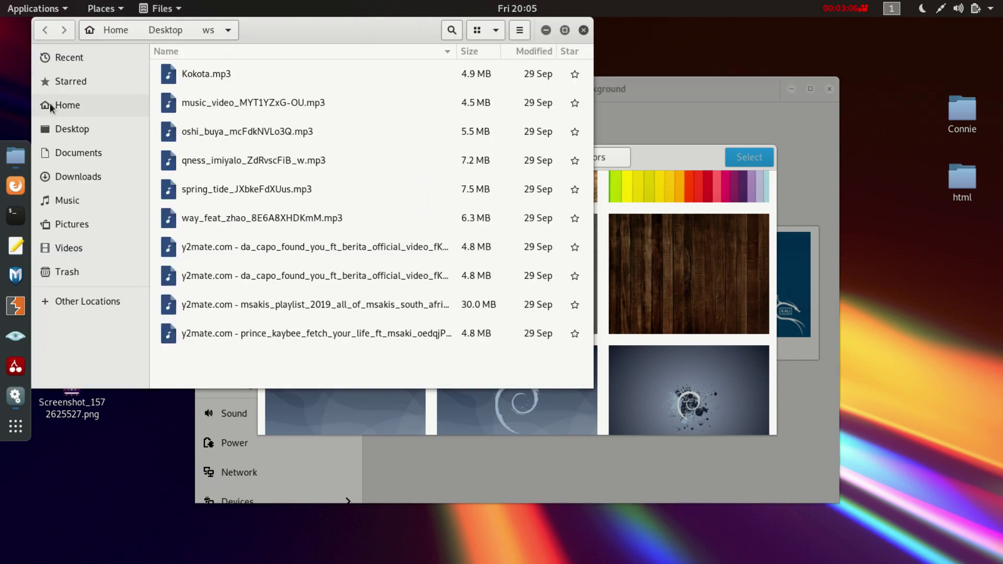
{"action": "left_click", "coordinate": [71, 128]}
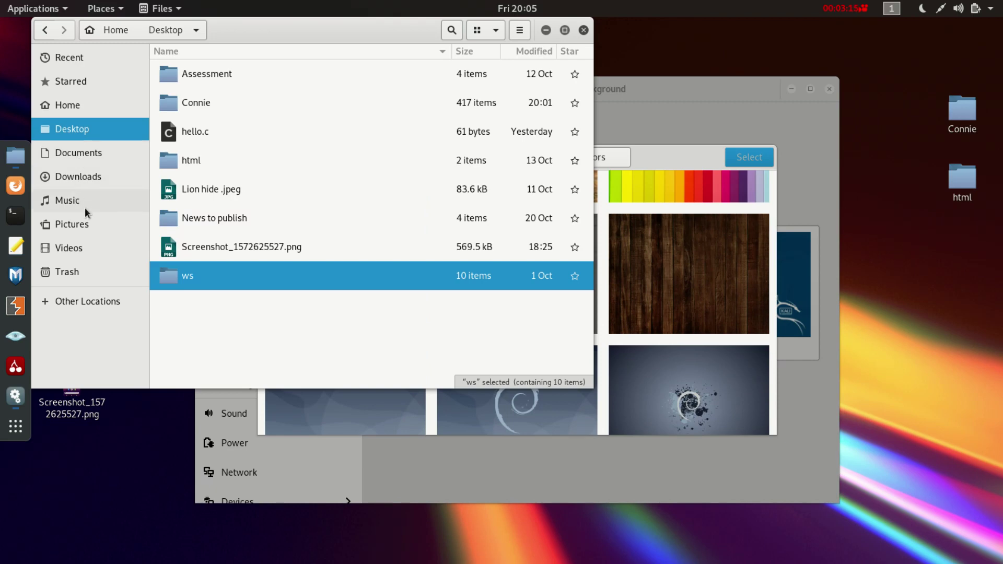
{"action": "left_click", "coordinate": [87, 225]}
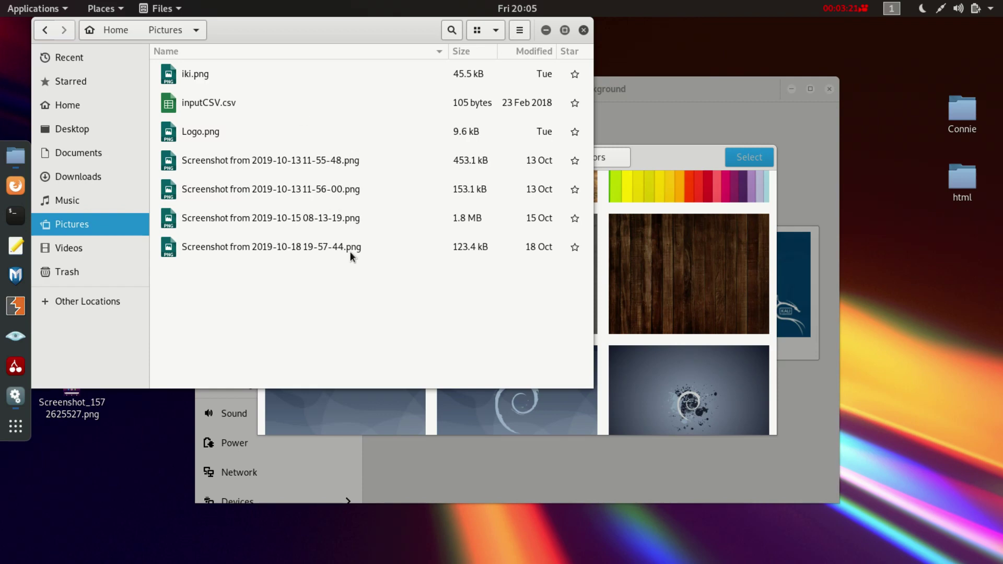
{"action": "left_click", "coordinate": [584, 31]}
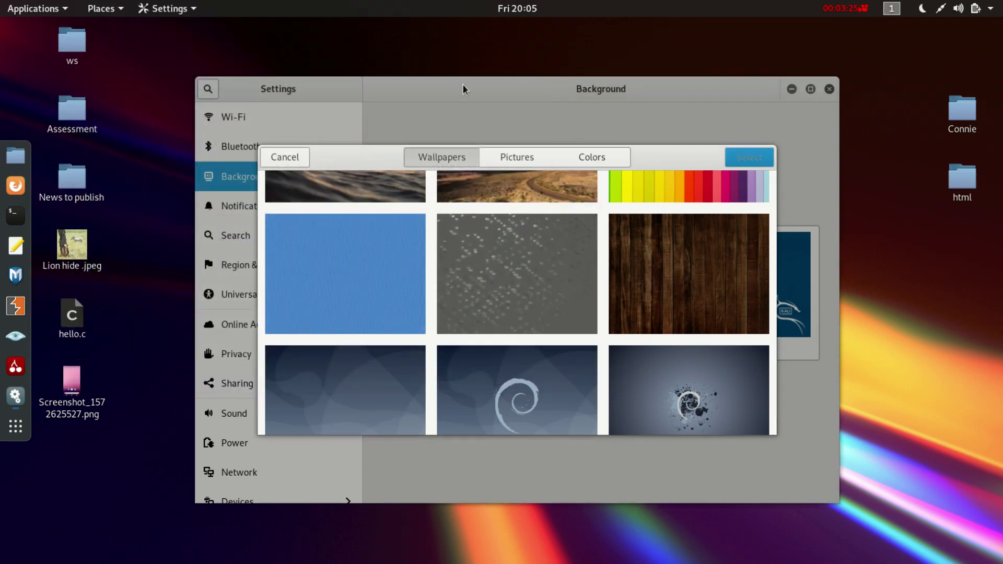
{"action": "left_click", "coordinate": [520, 158]}
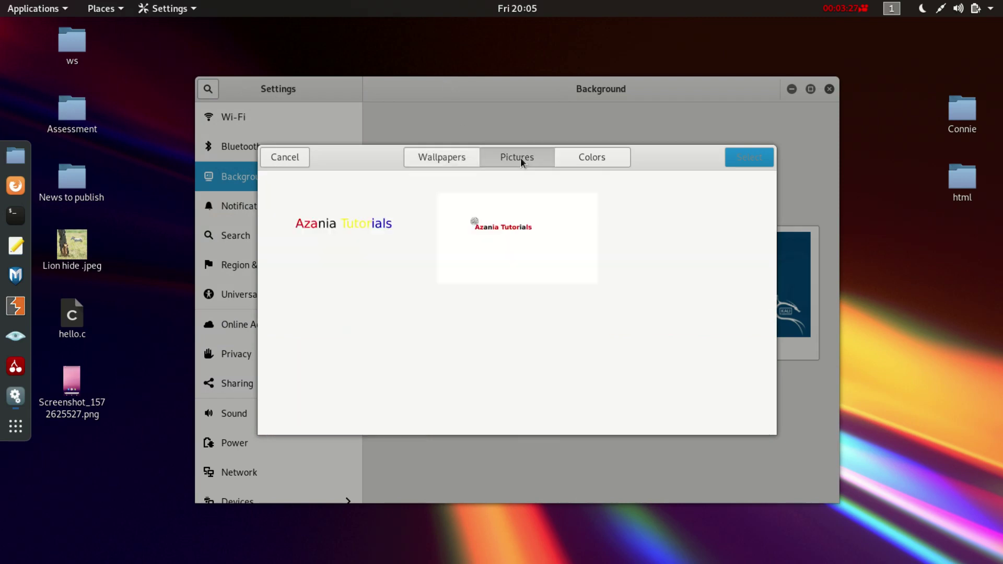
{"action": "left_click", "coordinate": [376, 225]}
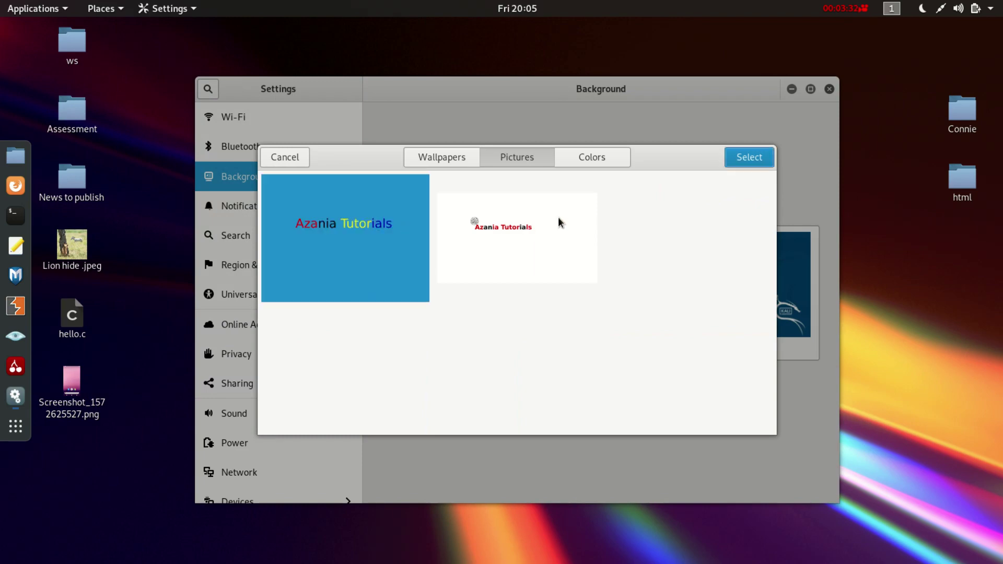
{"action": "left_click", "coordinate": [555, 245]}
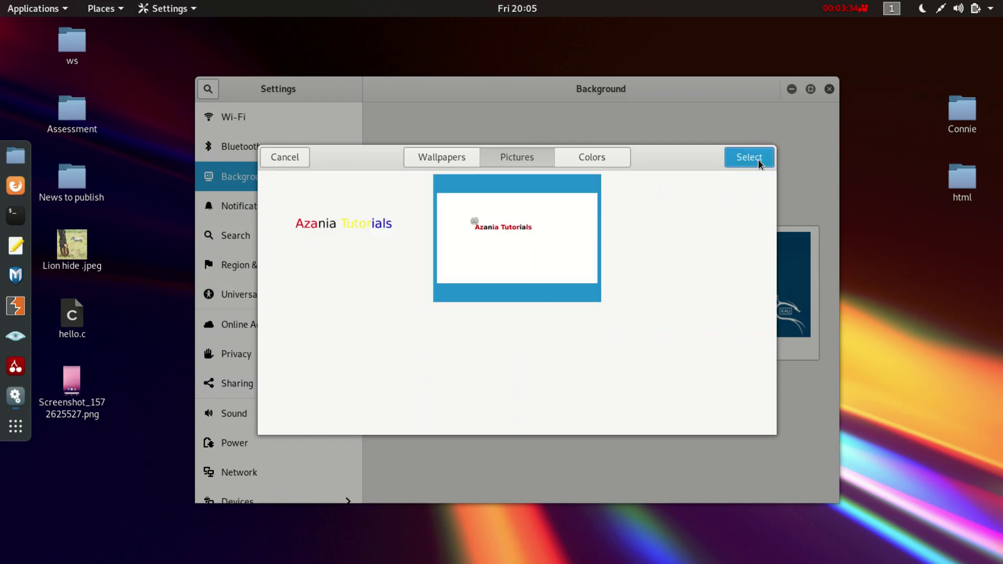
{"action": "left_click", "coordinate": [293, 155]}
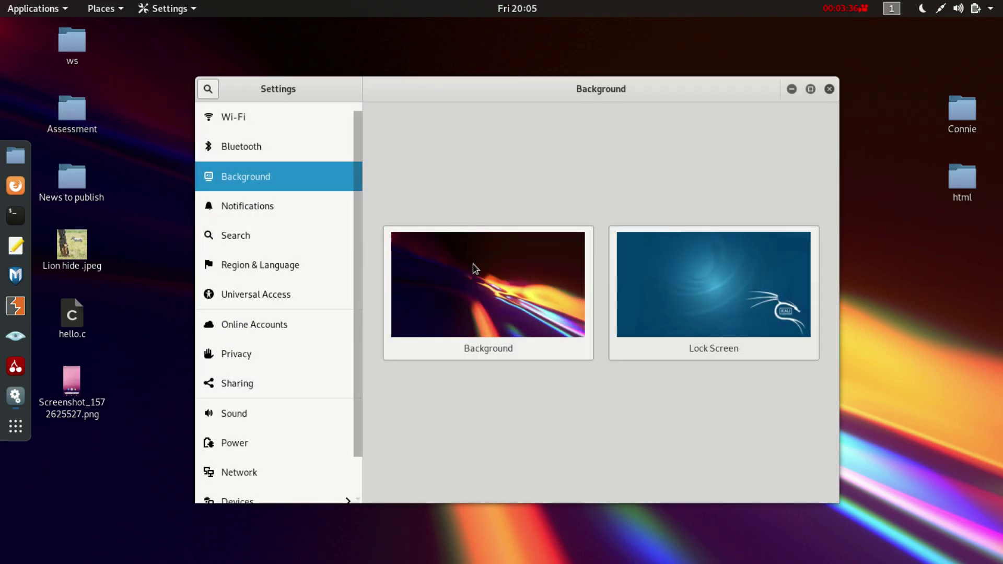
{"action": "left_click", "coordinate": [438, 279]}
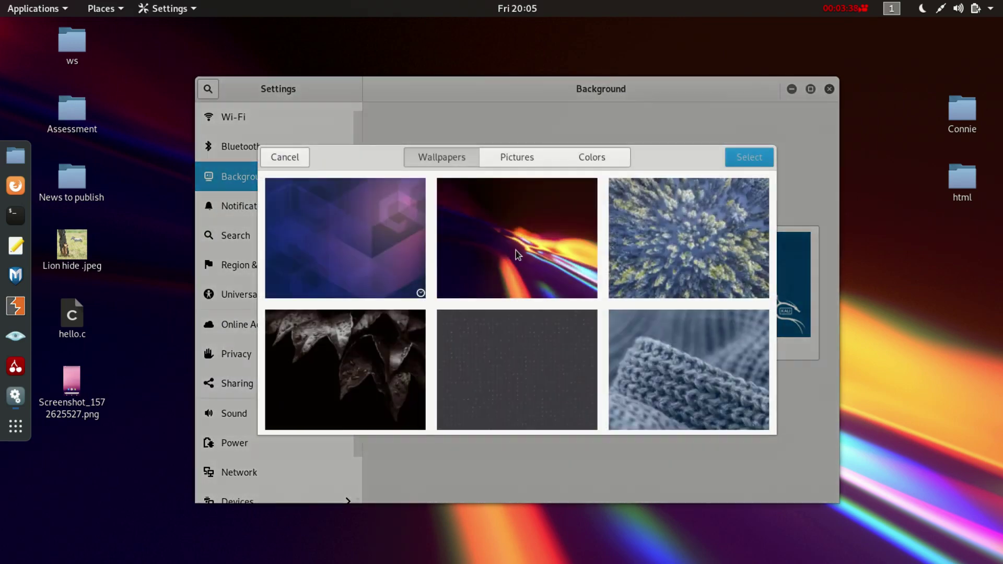
Apply the blue Kali dragon wallpaper, close Settings, and open the screen recorder's menu.
{"action": "scroll", "coordinate": [516, 250], "scroll_direction": "down", "scroll_amount": 5}
{"action": "scroll", "coordinate": [497, 292], "scroll_direction": "down", "scroll_amount": 4}
{"action": "scroll", "coordinate": [494, 287], "scroll_direction": "up", "scroll_amount": 1}
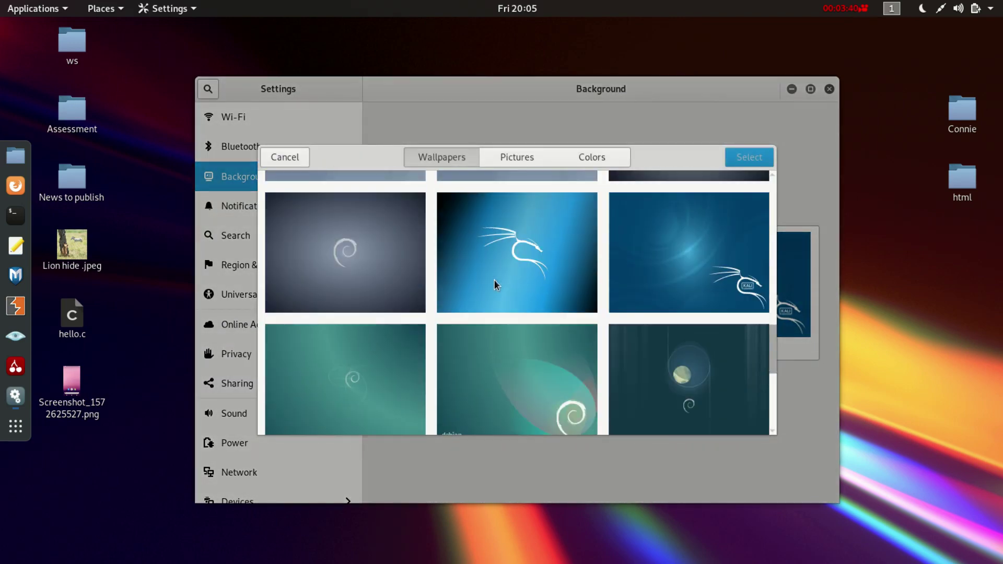
{"action": "double_click", "coordinate": [515, 272]}
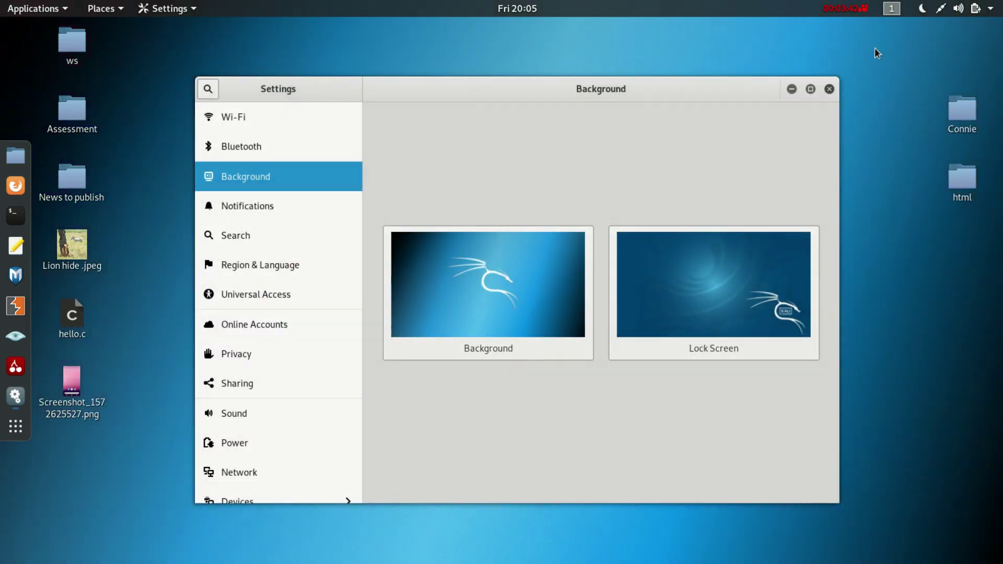
{"action": "left_click", "coordinate": [830, 89]}
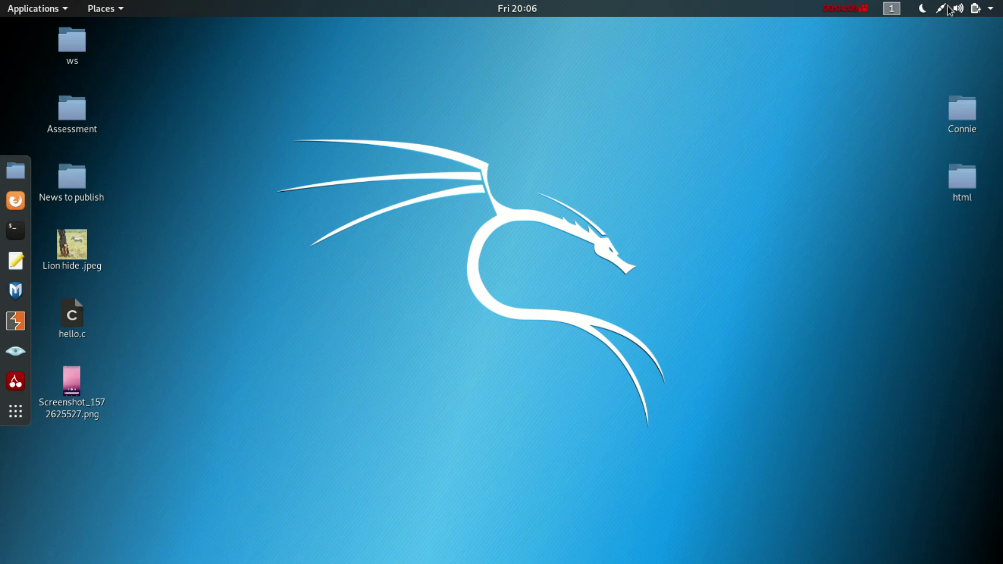
{"action": "left_click", "coordinate": [869, 11]}
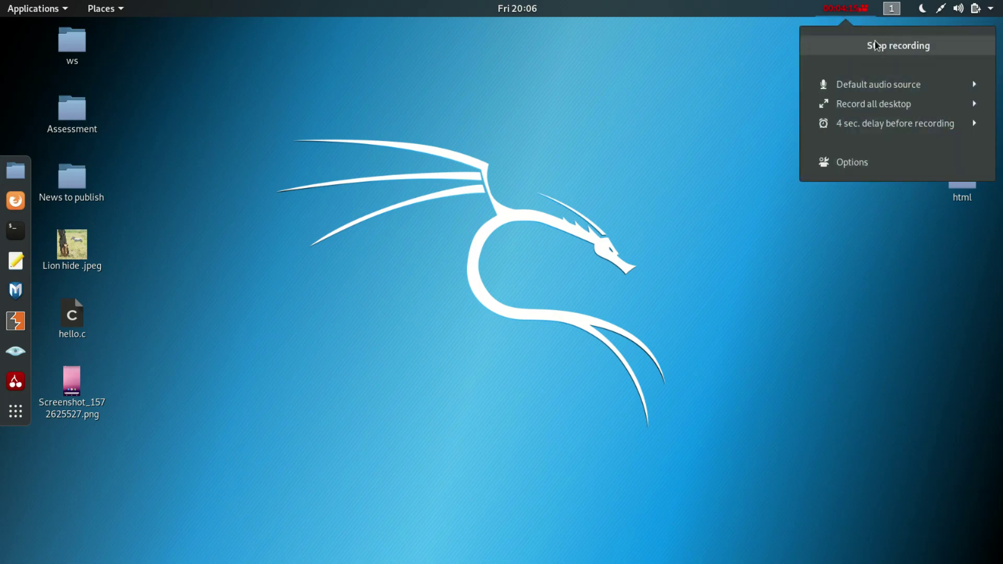